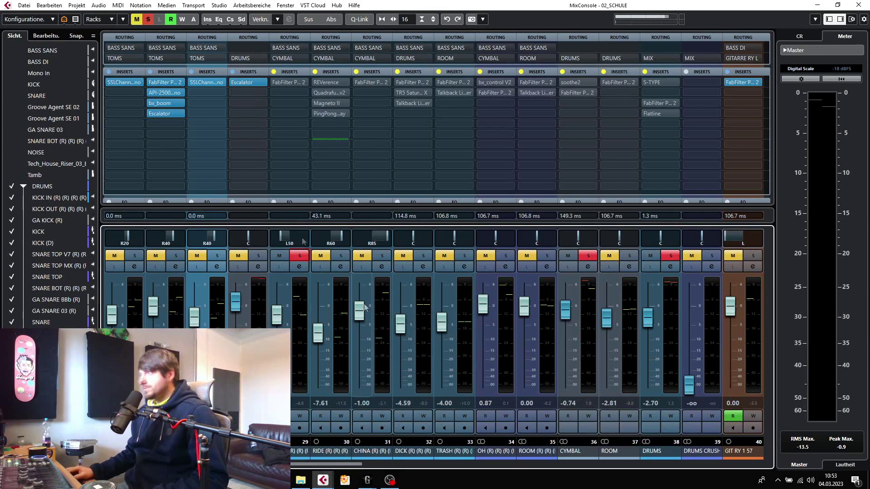
# Open HH's Pro-Q 2 and play the hi-hat with the 962 Hz bell band soloed
pyautogui.moveTo(282, 83)
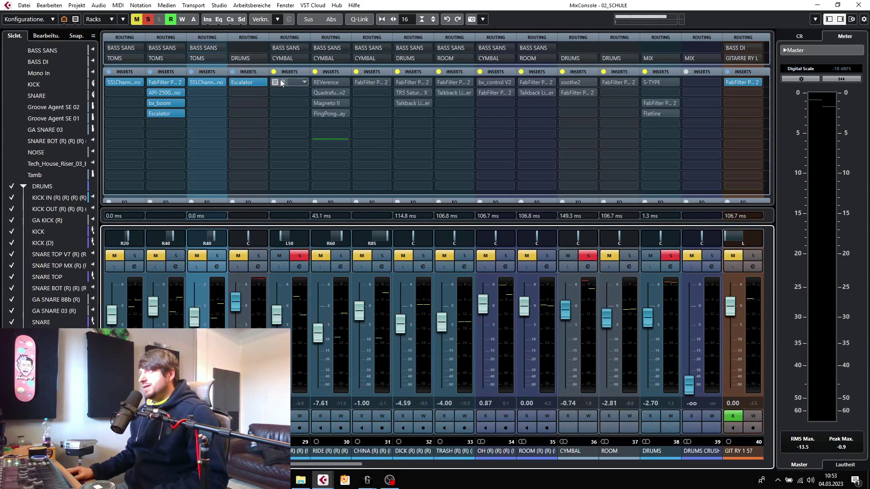
pyautogui.click(282, 83)
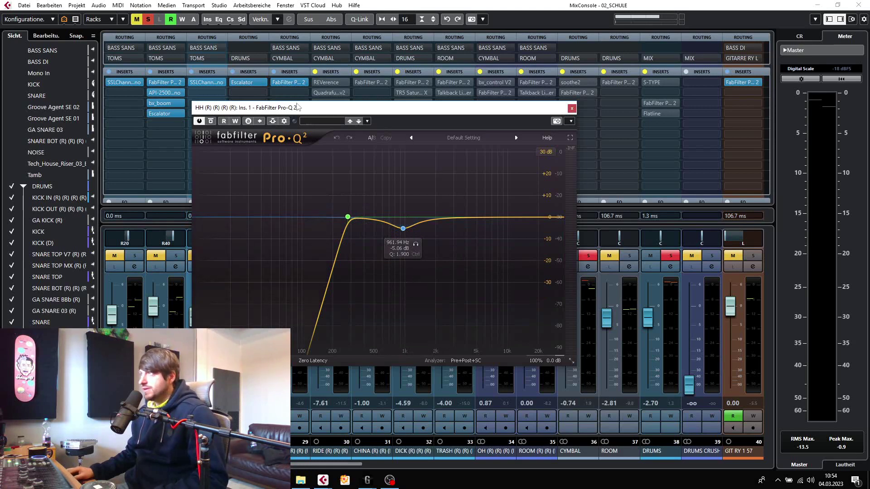
pyautogui.press('space')
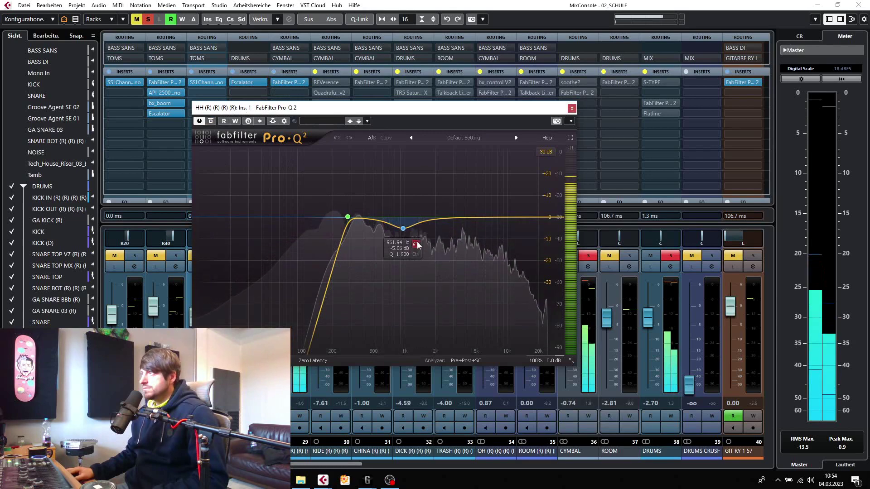
pyautogui.moveTo(416, 246); pyautogui.dragTo(416, 246)
pyautogui.press('space')
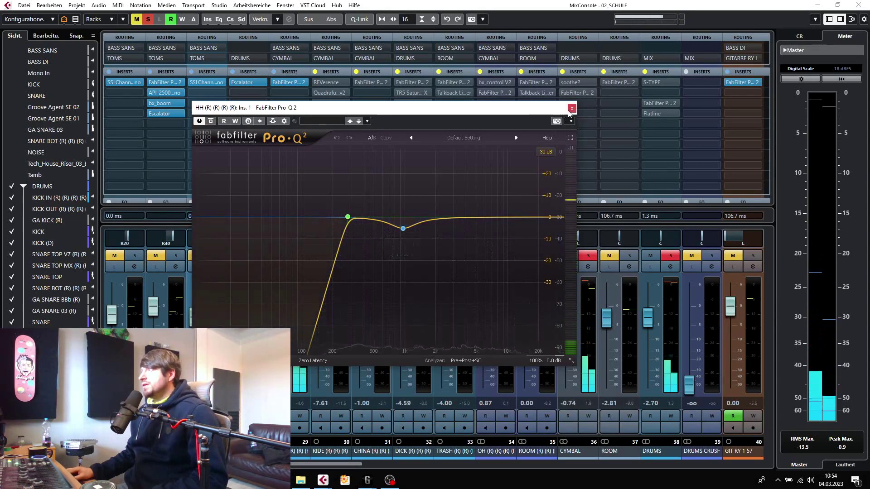
# Close HH's Pro-Q 2 and scroll the mixer right to the HH through DRUMS CRUSH channels
pyautogui.click(572, 108)
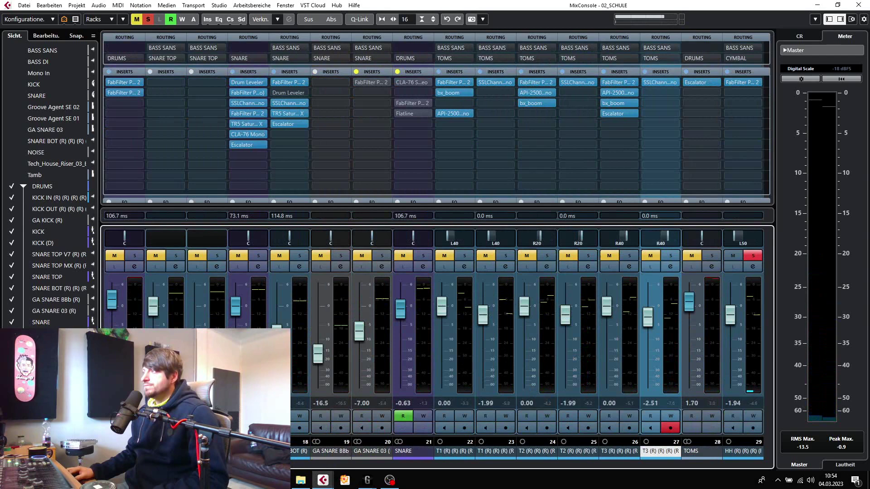
pyautogui.hscroll(1, 435, 317)
pyautogui.hscroll(7, 435, 340)
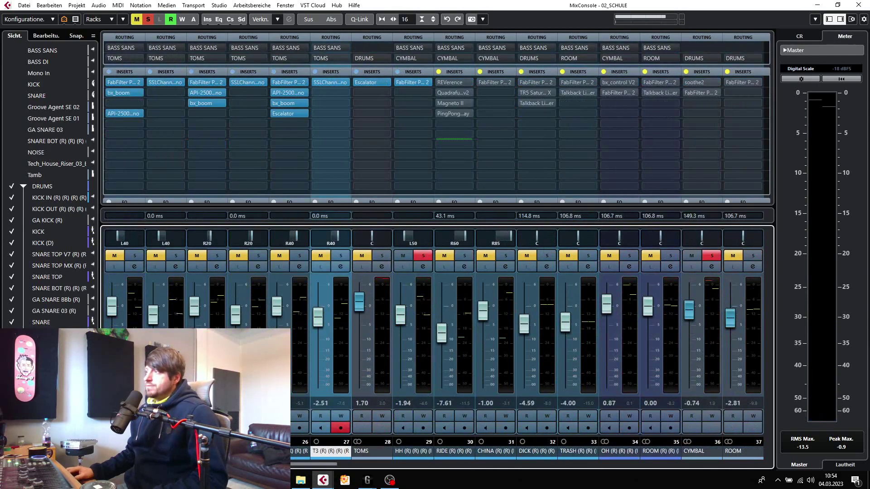
pyautogui.hscroll(2, 328, 338)
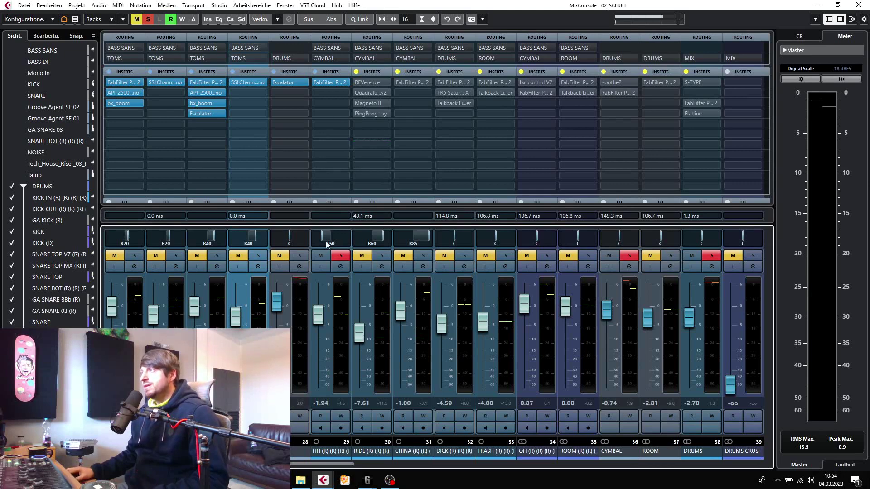
pyautogui.click(324, 80)
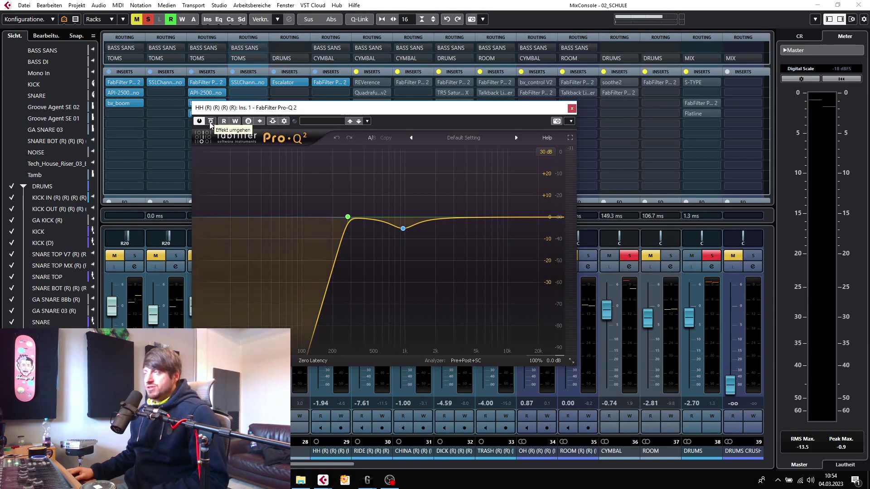
pyautogui.press('space')
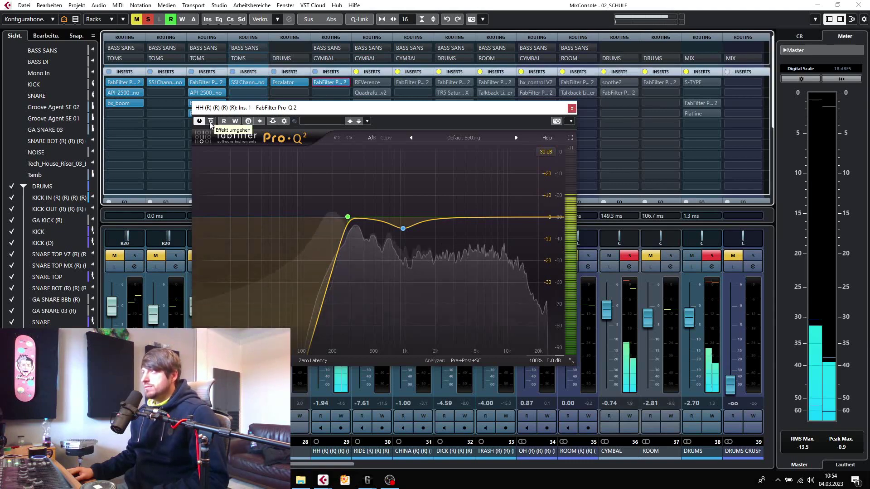
pyautogui.click(211, 122)
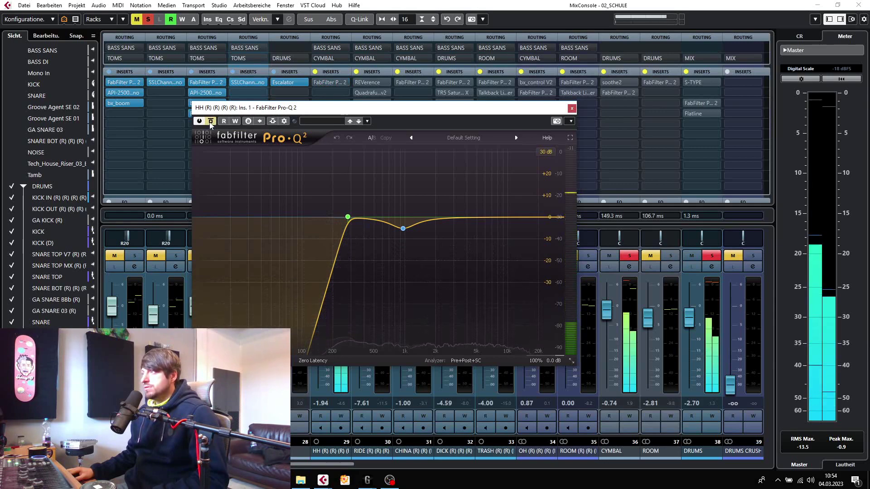
pyautogui.click(211, 122)
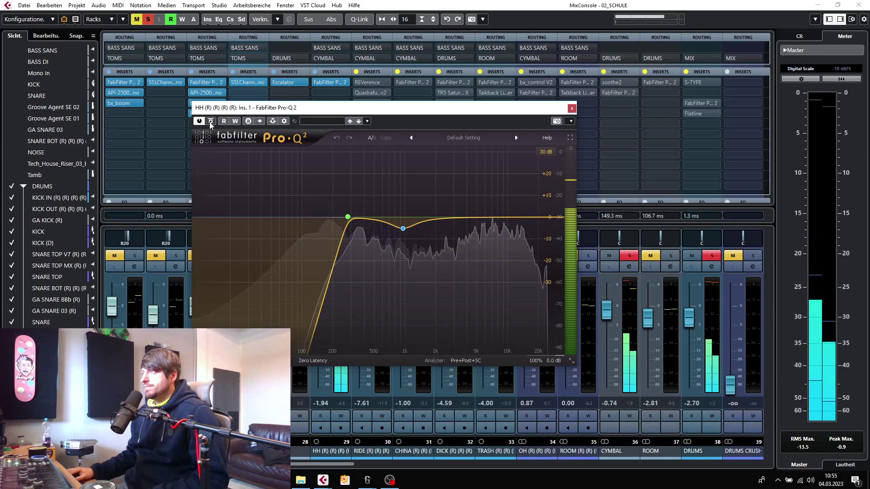
pyautogui.click(572, 108)
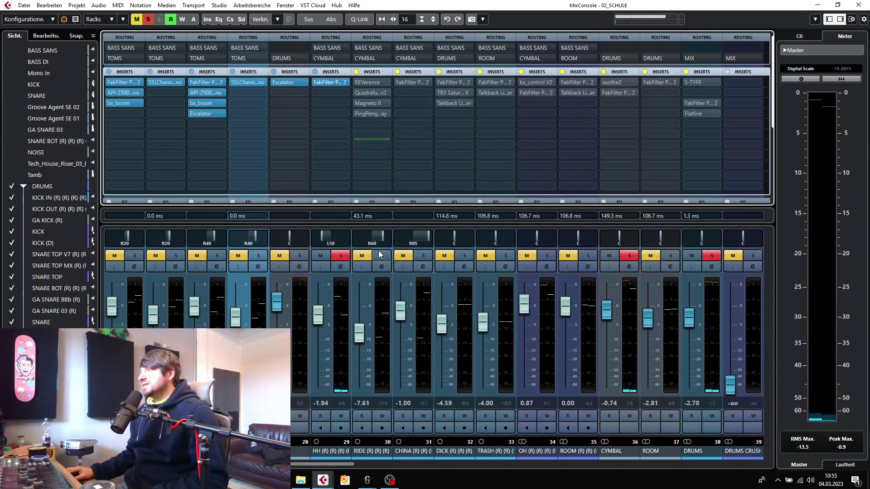
# Switch to the Project window and zoom out over the whole arrangement
pyautogui.press('F3')
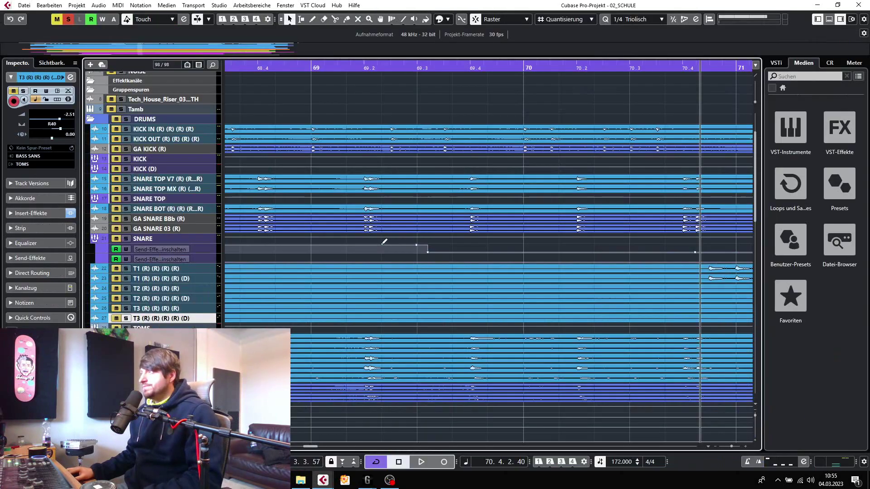
pyautogui.press('g')
pyautogui.press('g')
pyautogui.press('g')
pyautogui.press('g')
pyautogui.press('g')
pyautogui.press('g')
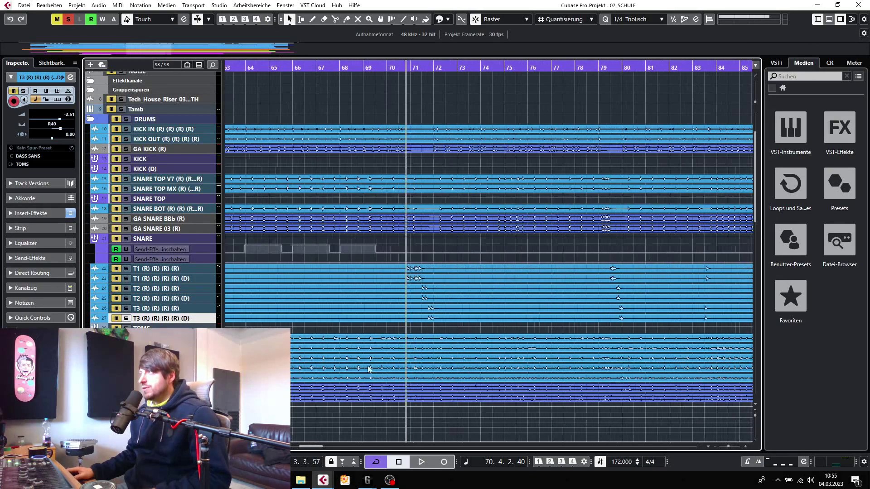
pyautogui.keyDown('ctrl'); pyautogui.scroll(4, 520, 380); pyautogui.keyUp('ctrl')
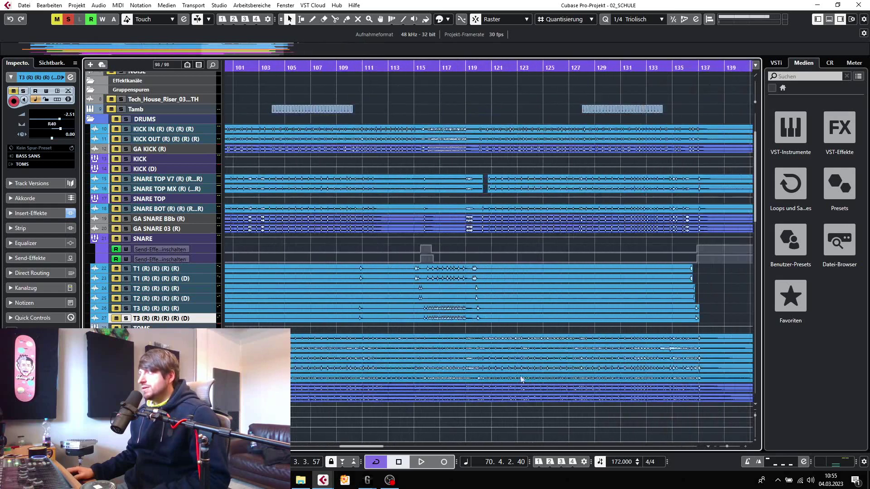
pyautogui.hscroll(4, 485, 371)
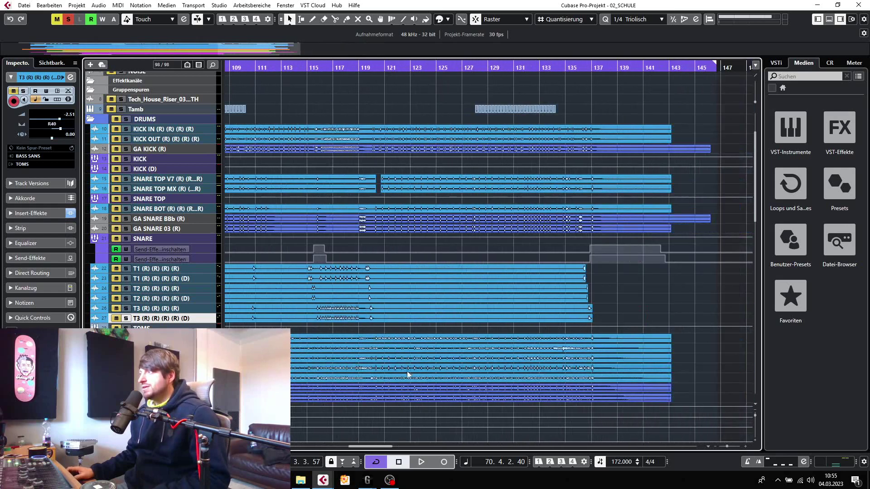
pyautogui.keyDown('ctrl'); pyautogui.scroll(1, 634, 355); pyautogui.keyUp('ctrl')
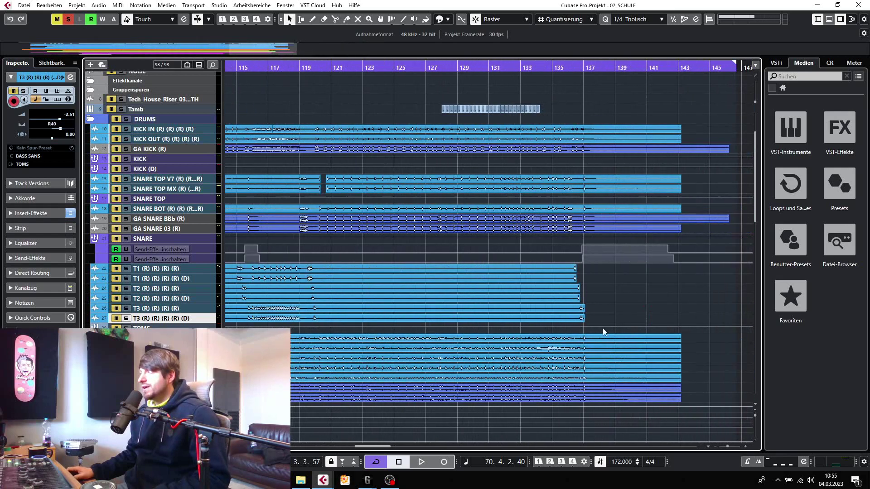
# Play the drums from around bar 132, starting and stopping playback twice
pyautogui.click(506, 69)
pyautogui.press('space')
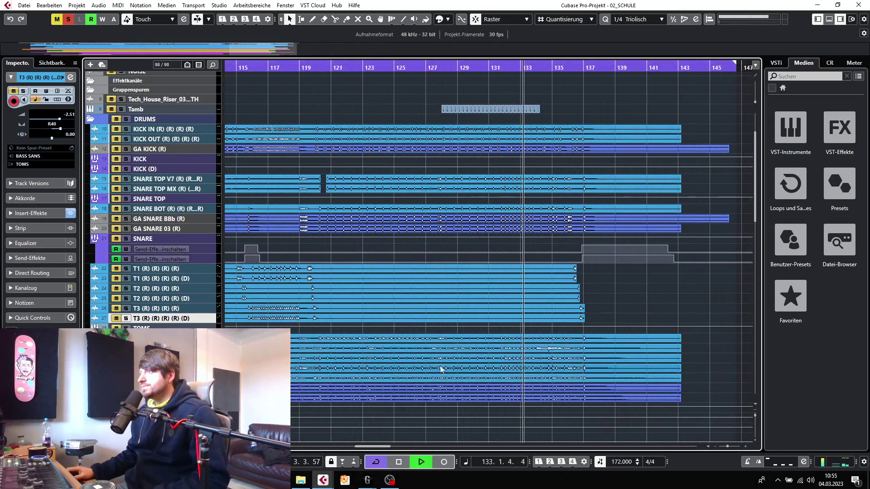
pyautogui.press('space')
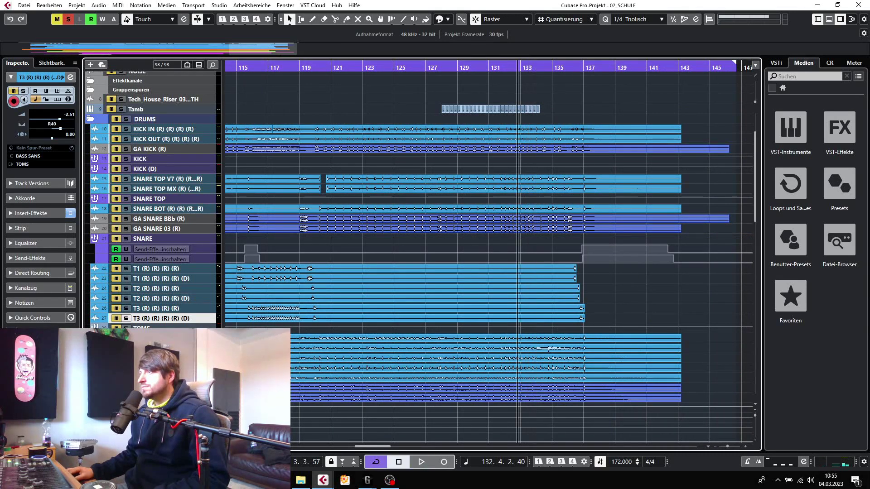
pyautogui.press('space')
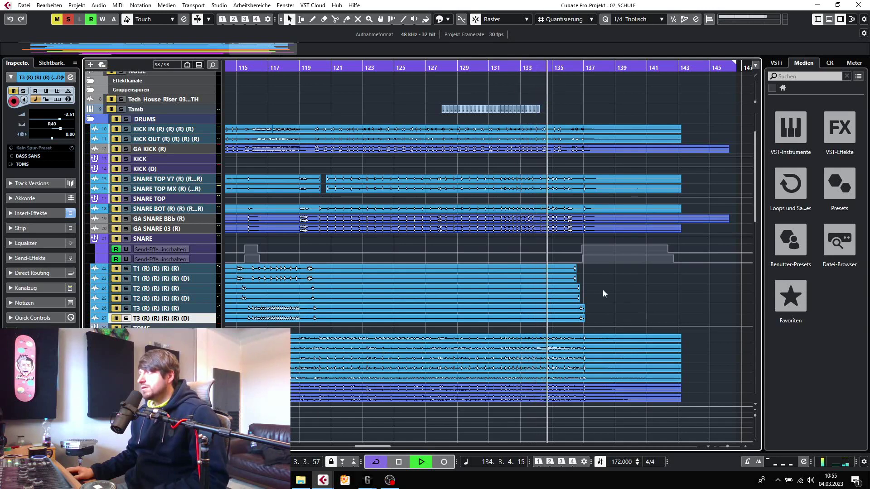
pyautogui.scroll(2, 656, 303)
pyautogui.press('space')
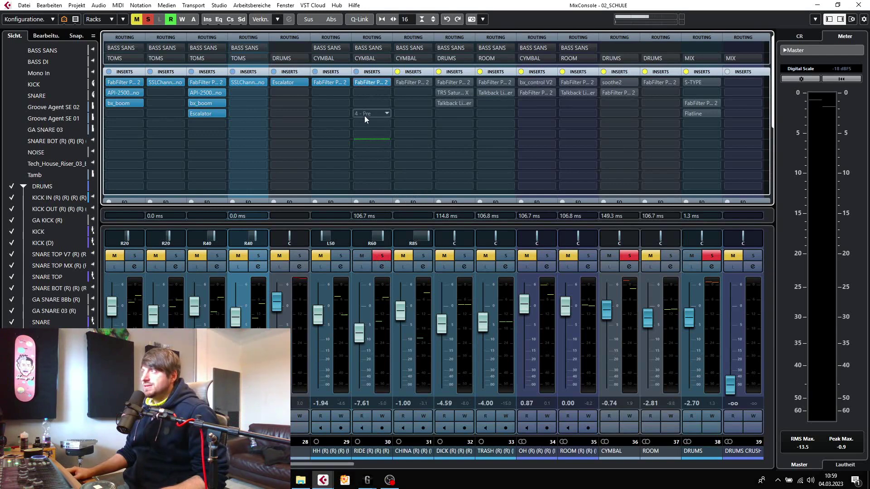
# Compare RIDE's Pro-Q 2 bypassed and active during playback, leave it on, and close it
pyautogui.click(366, 84)
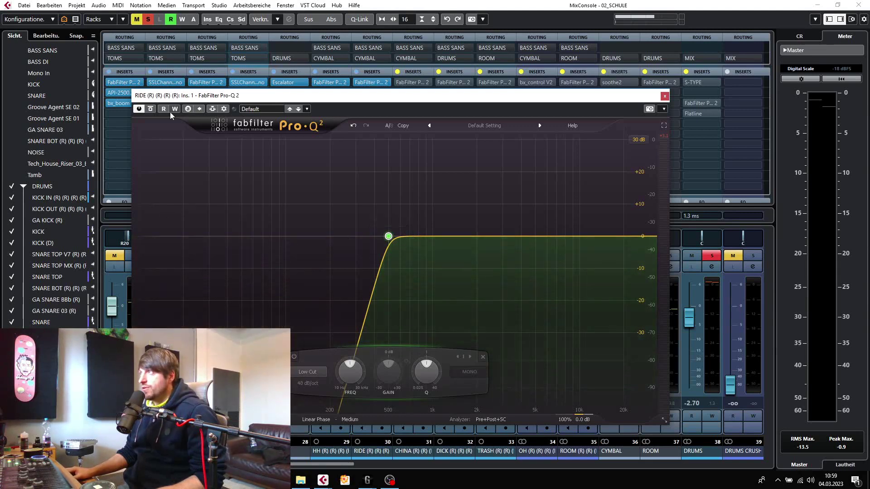
pyautogui.press('space')
pyautogui.click(151, 109)
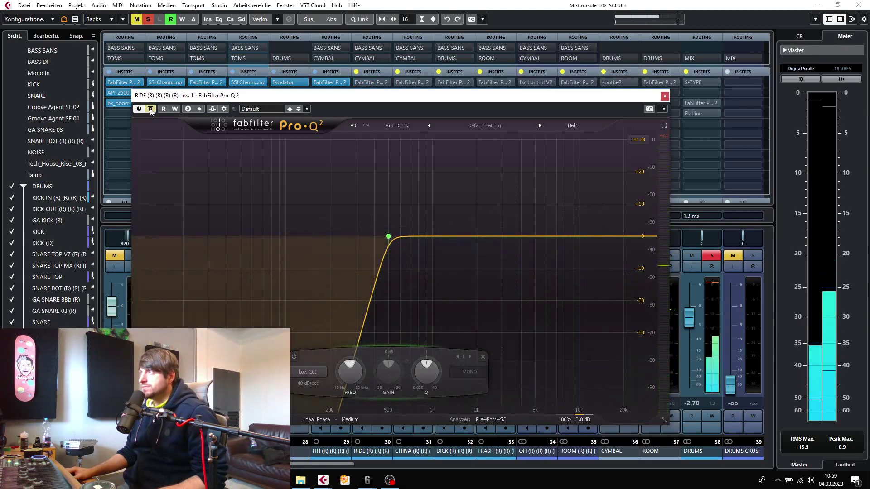
pyautogui.click(151, 109)
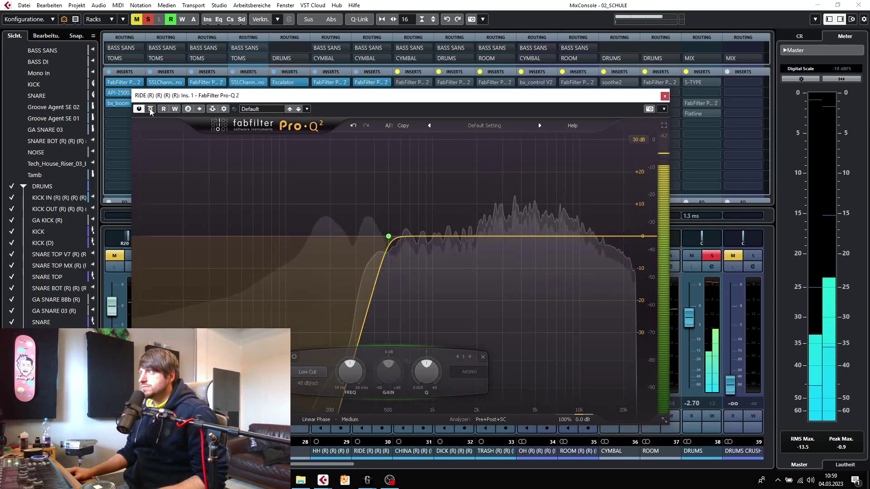
pyautogui.click(664, 96)
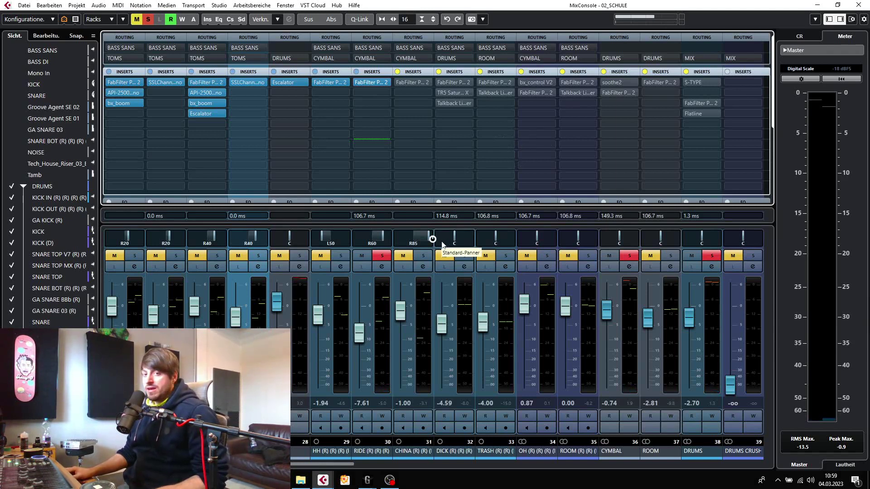
# Solo the CHINA channel and toggle its first-slot Pro-Q 2 off and back on
pyautogui.click(423, 256)
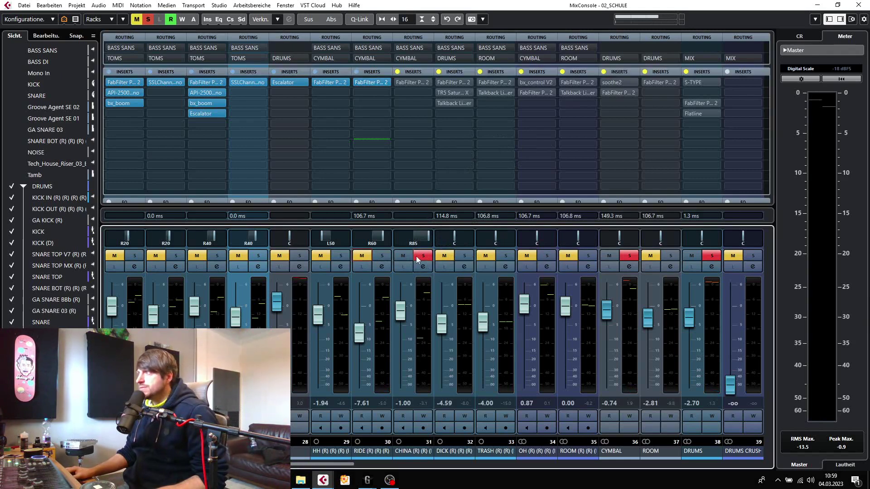
pyautogui.click(399, 83)
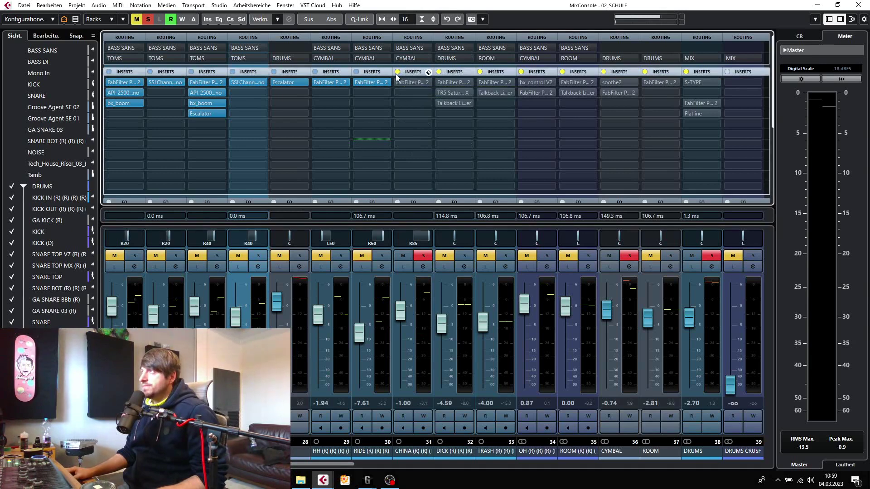
pyautogui.click(399, 83)
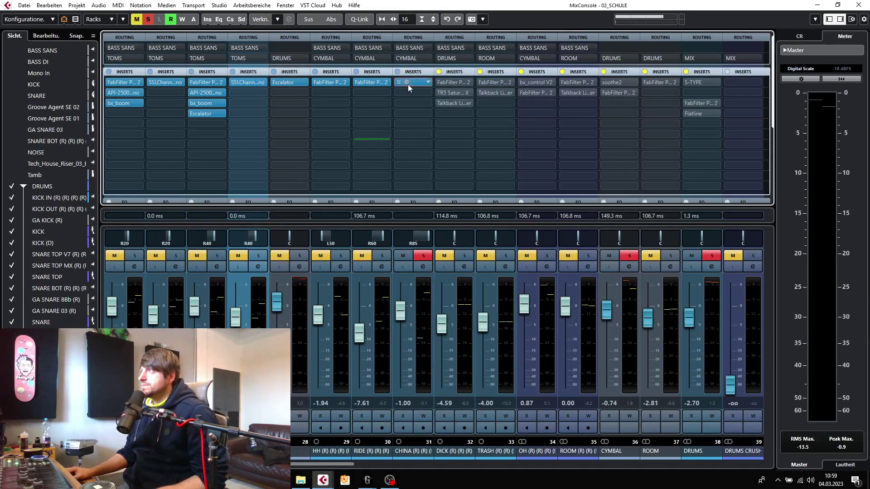
pyautogui.click(408, 84)
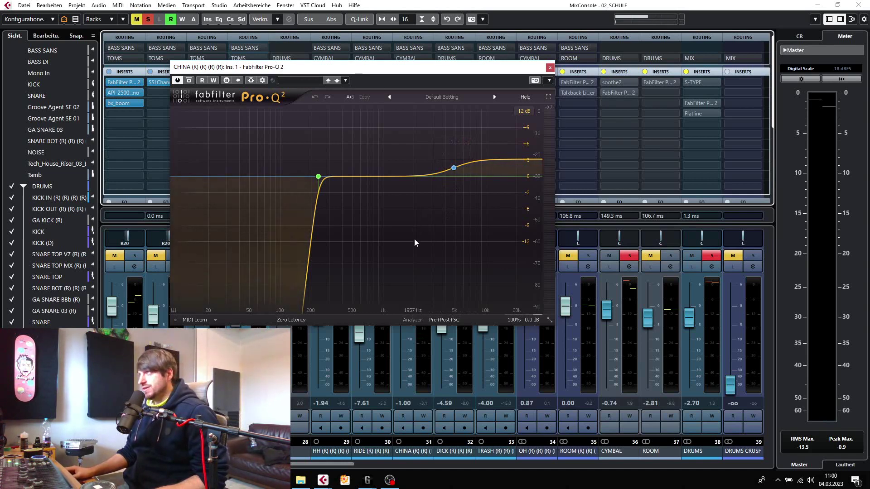
pyautogui.press('space')
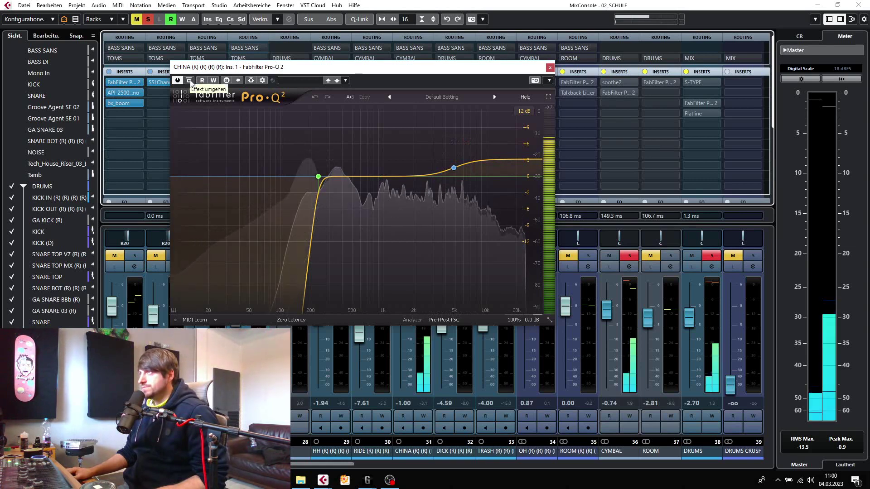
pyautogui.click(190, 81)
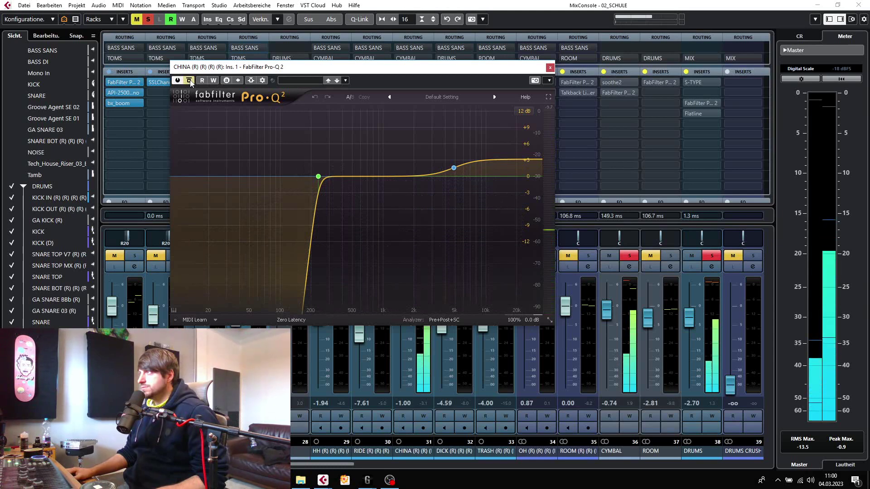
pyautogui.click(189, 80)
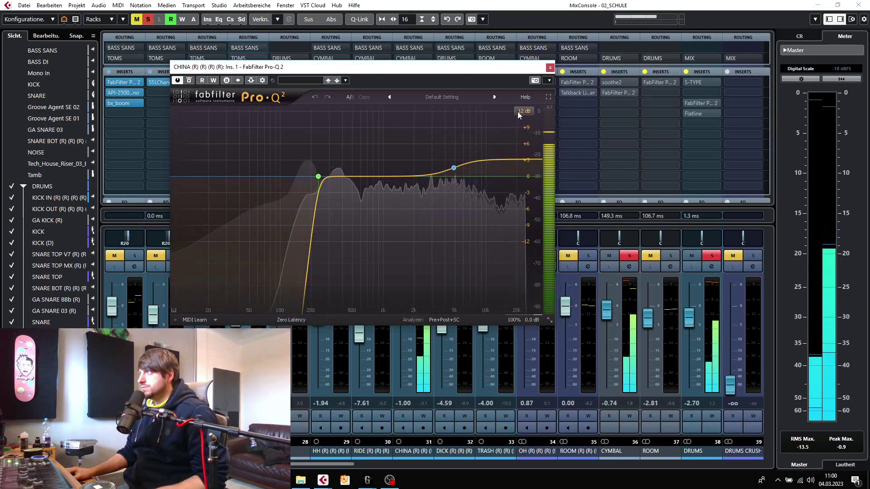
pyautogui.click(550, 67)
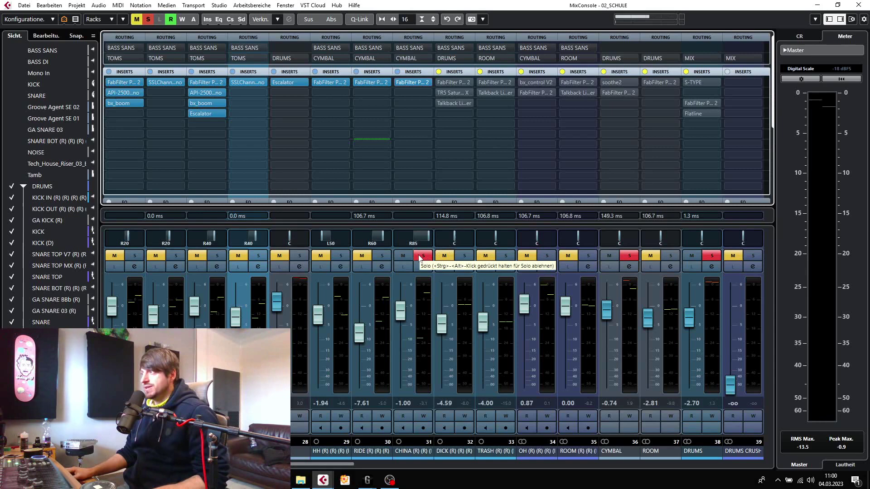
# Solo the DICK room mic and raise its fader from -4.59 to about -0.13 dB
pyautogui.keyDown('ctrl'); pyautogui.keyDown('alt'); pyautogui.click(465, 256); pyautogui.keyUp('alt'); pyautogui.keyUp('ctrl')
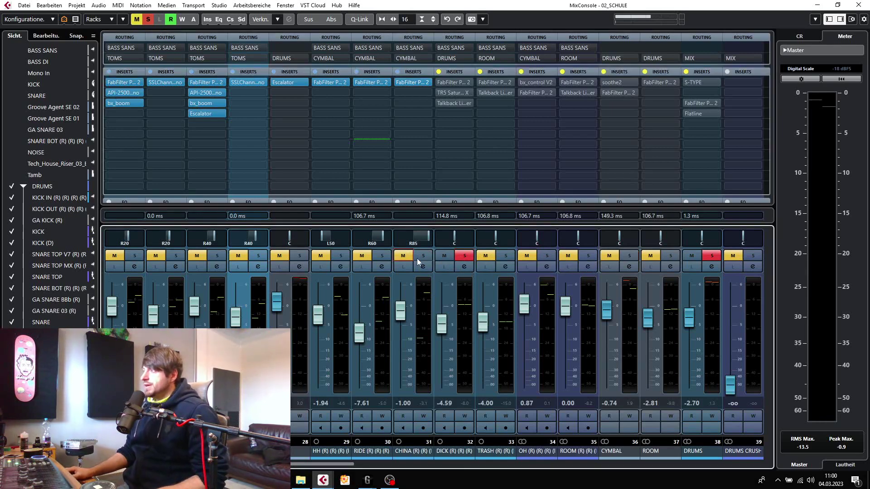
pyautogui.click(439, 310)
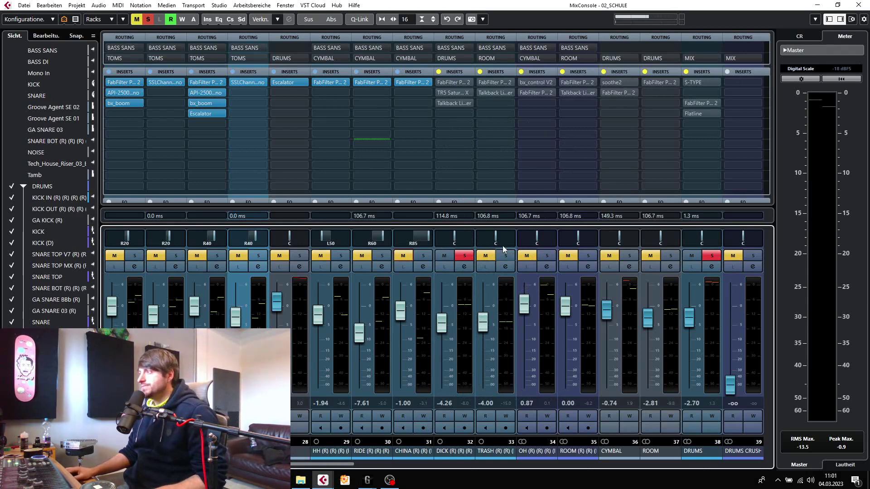
pyautogui.press('space')
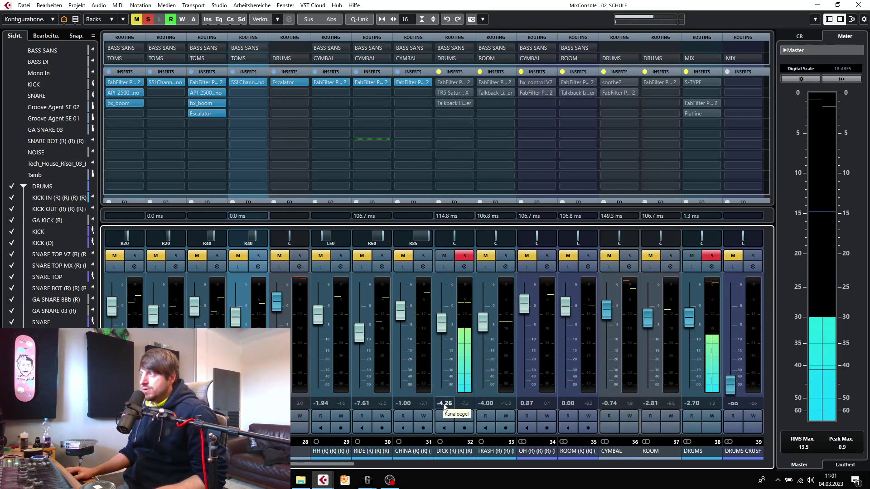
pyautogui.moveTo(444, 330); pyautogui.dragTo(444, 314)
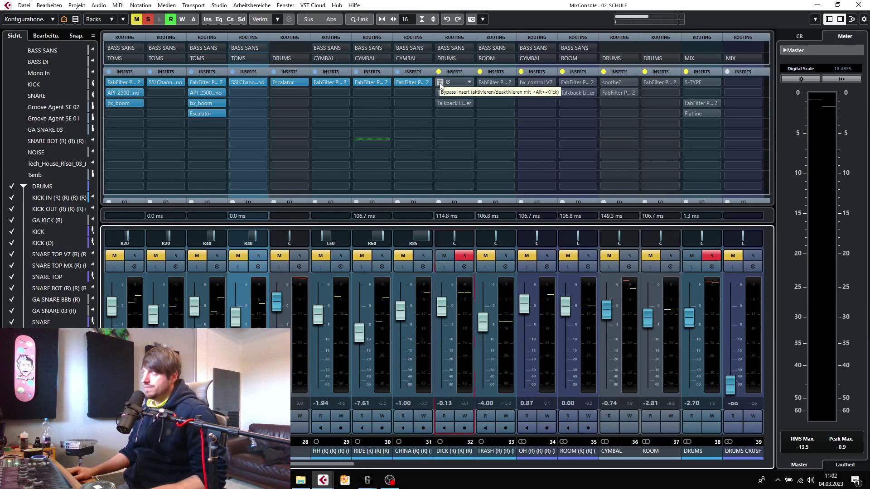
# Open DICK's first-insert Pro-Q 2 showing dips near 247 and 459 Hz
pyautogui.moveTo(441, 84)
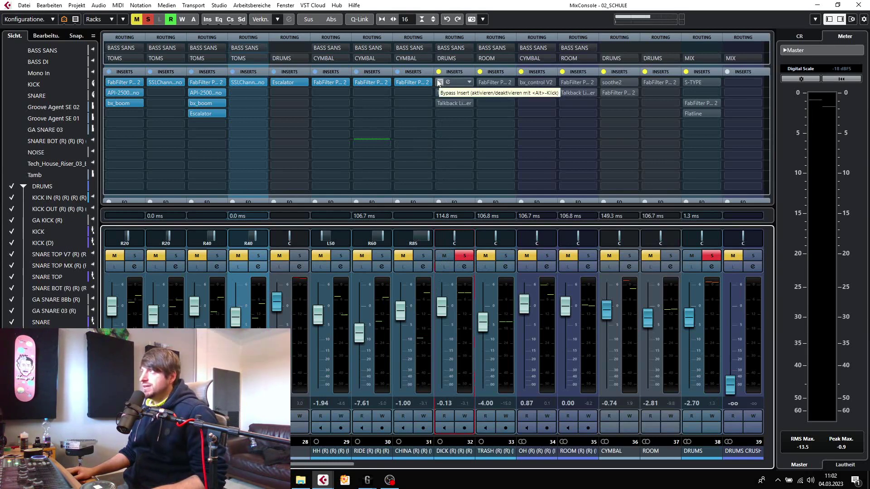
pyautogui.click(448, 84)
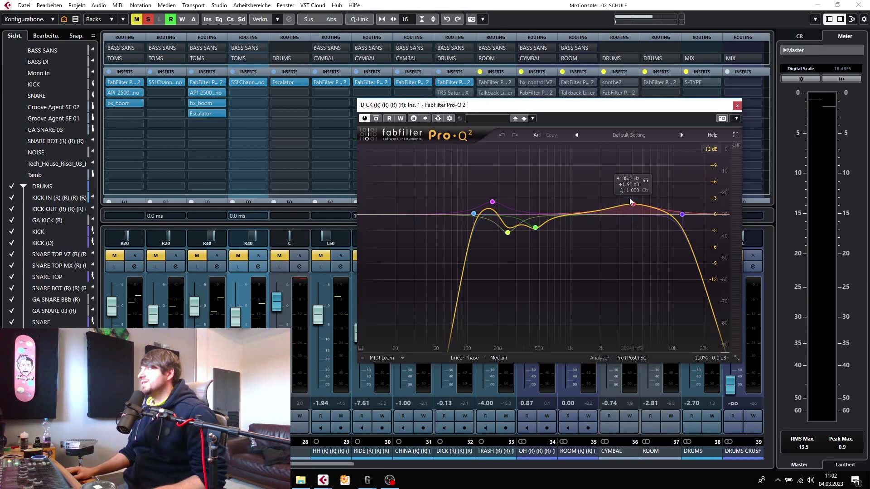
# Compare DICK's Pro-Q 2 bypassed and active while playback runs
pyautogui.click(376, 119)
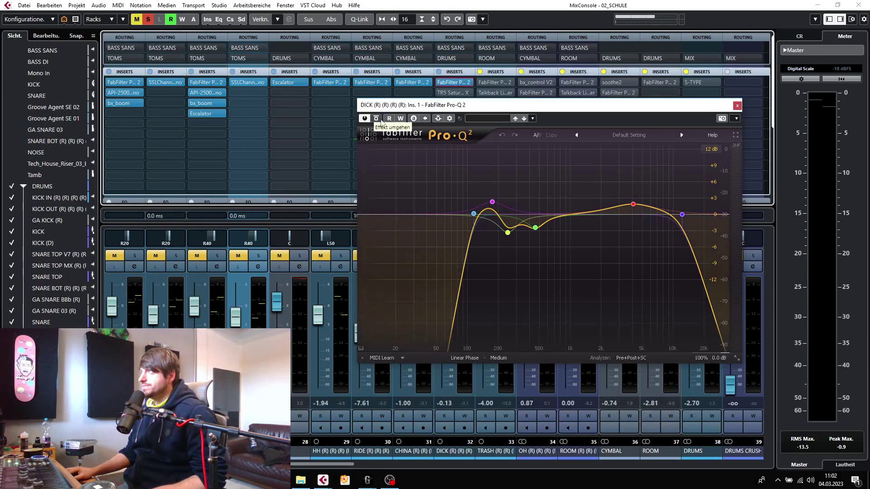
pyautogui.press('space')
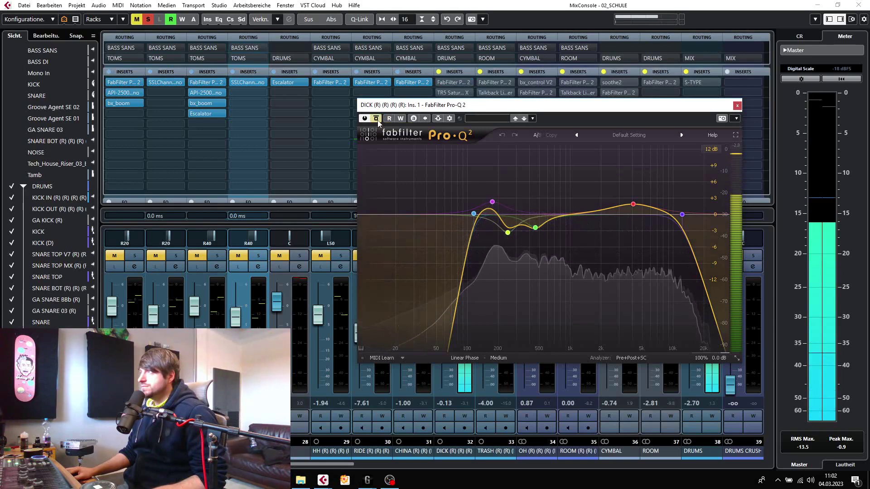
pyautogui.click(377, 120)
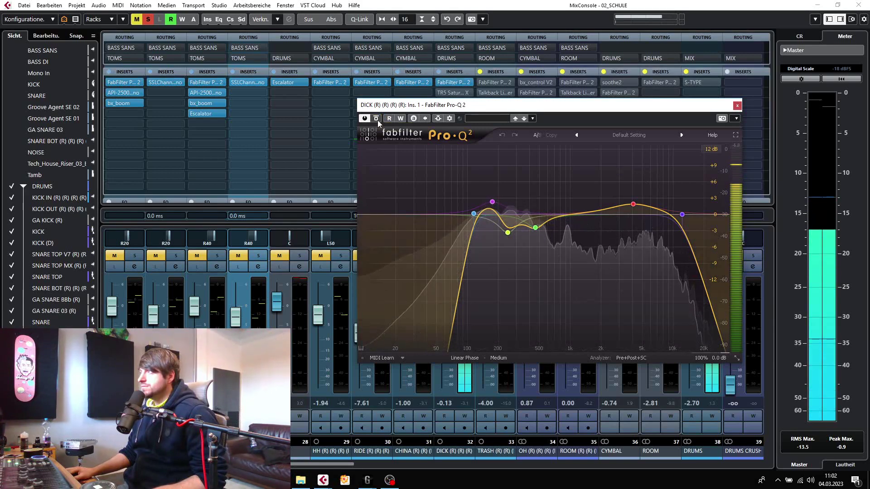
# In the Project window, set the playhead to about bar 45 and play
pyautogui.press('F3')
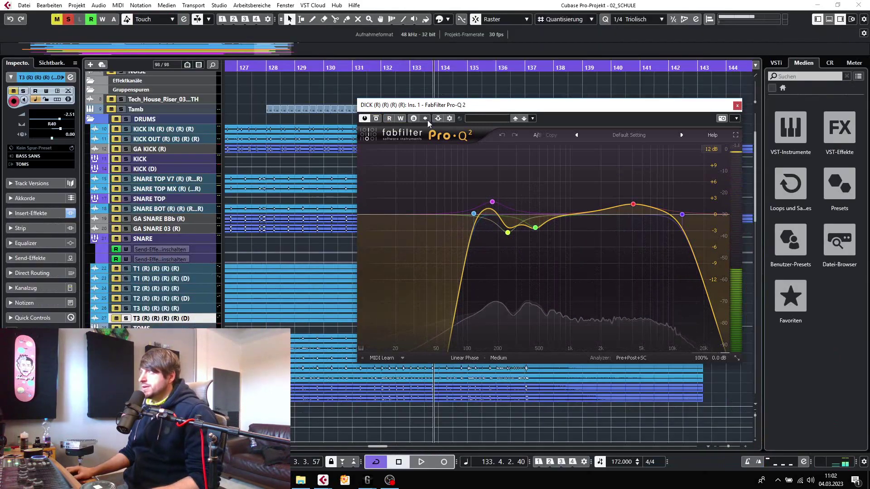
pyautogui.press('g')
pyautogui.press('g')
pyautogui.press('g')
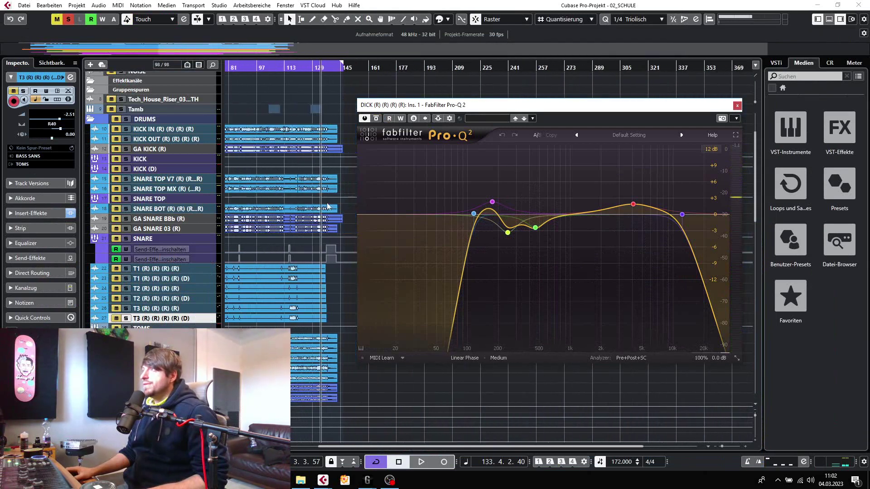
pyautogui.press('h')
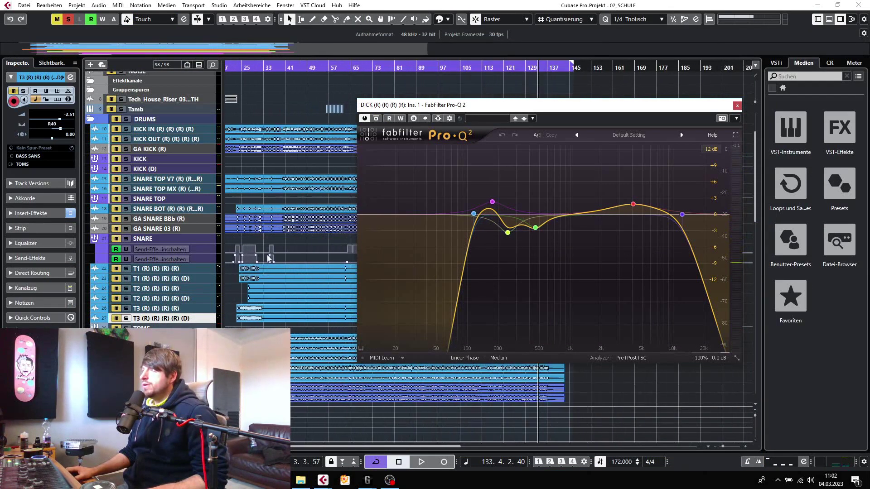
pyautogui.click(301, 67)
pyautogui.press('space')
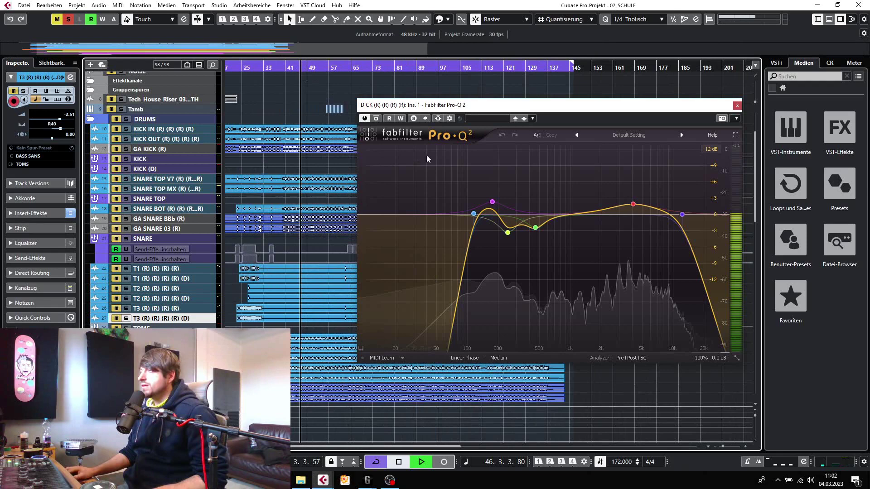
pyautogui.press('h')
pyautogui.press('h')
pyautogui.press('h')
pyautogui.press('h')
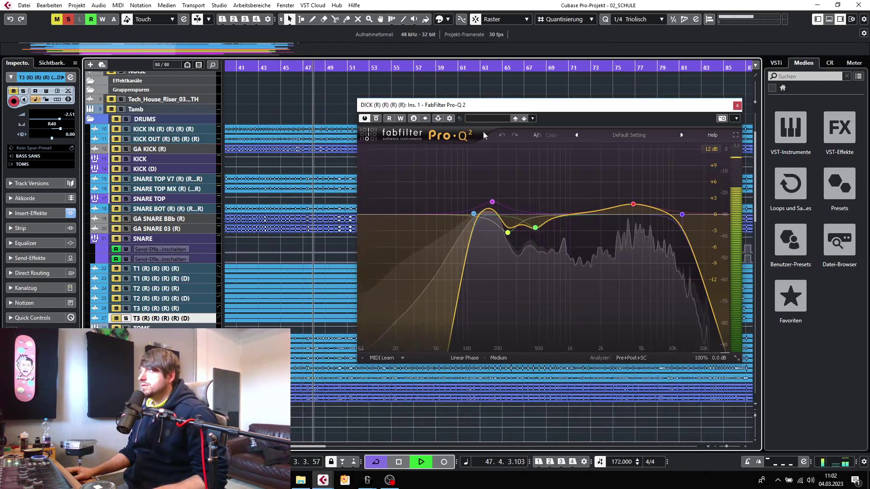
# A/B the Pro-Q 2 again, leave it active, stop playback and close its window
pyautogui.click(376, 120)
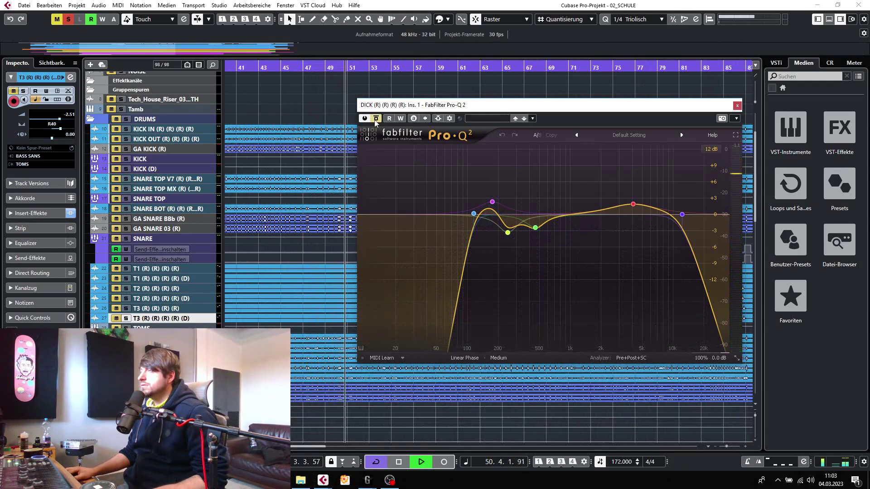
pyautogui.click(376, 120)
pyautogui.press('space')
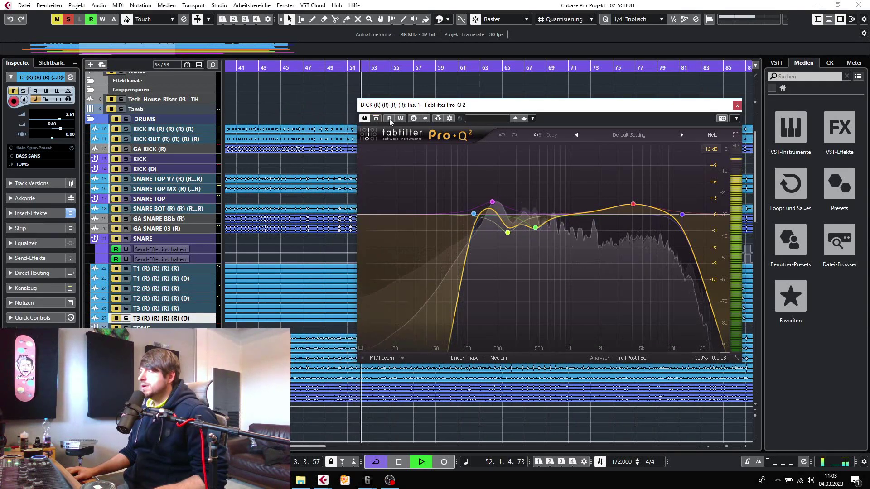
pyautogui.click(737, 105)
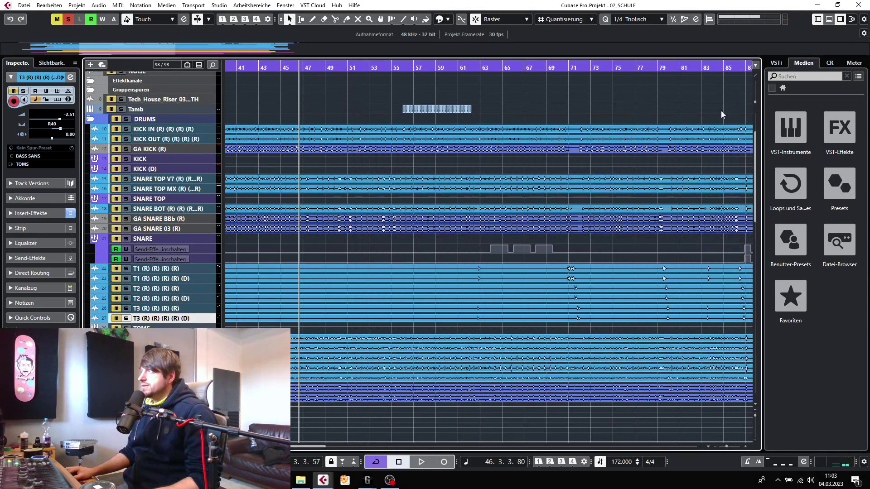
# In the MixConsole, A/B DICK's TR5 Saturator X twice during playback, then close it
pyautogui.press('F3')
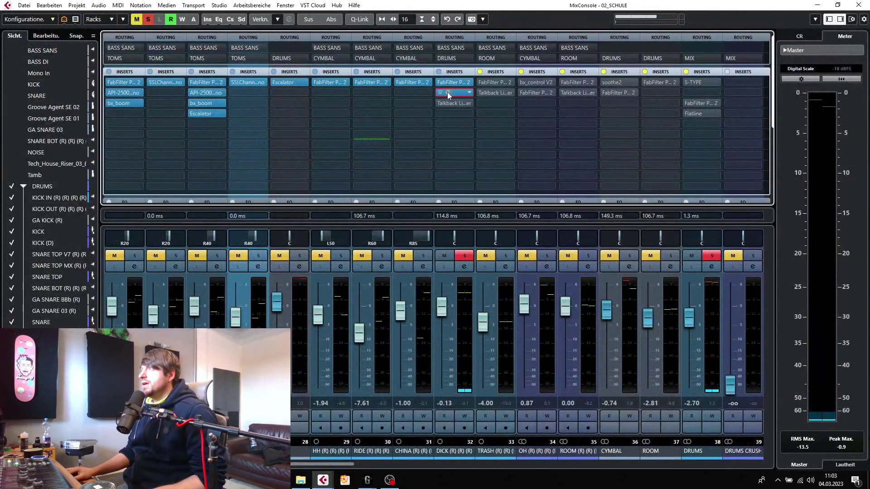
pyautogui.click(447, 92)
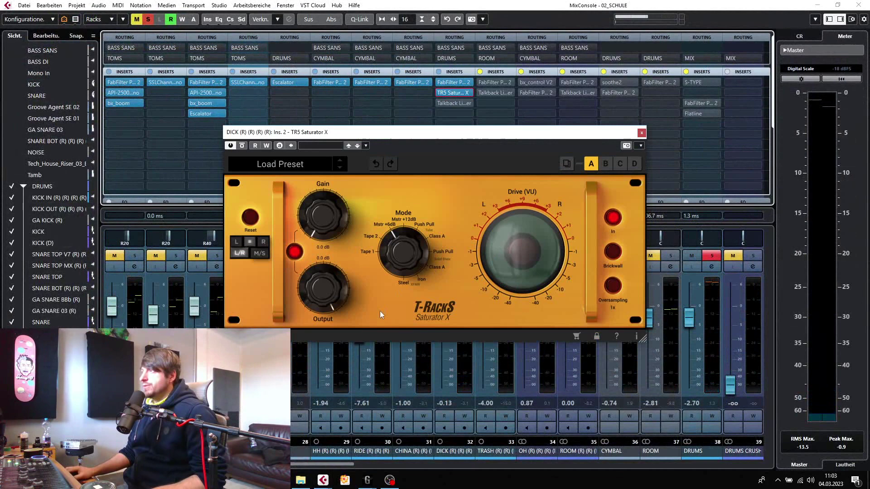
pyautogui.press('space')
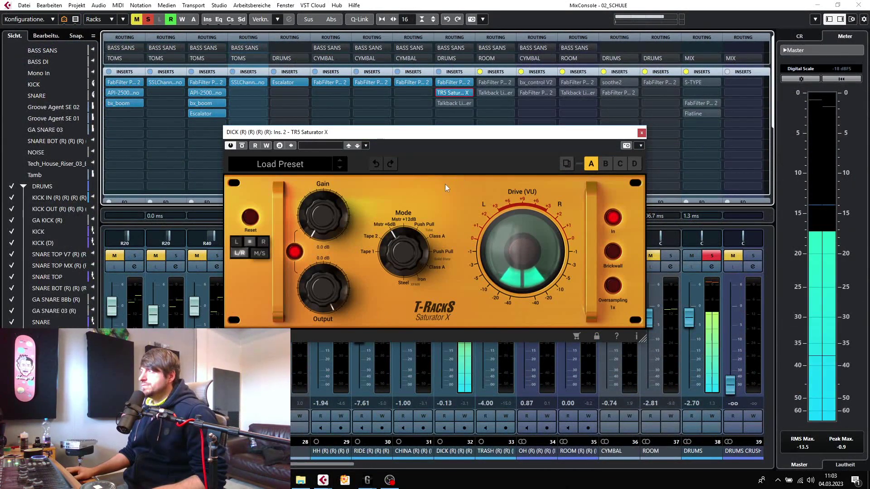
pyautogui.click(243, 146)
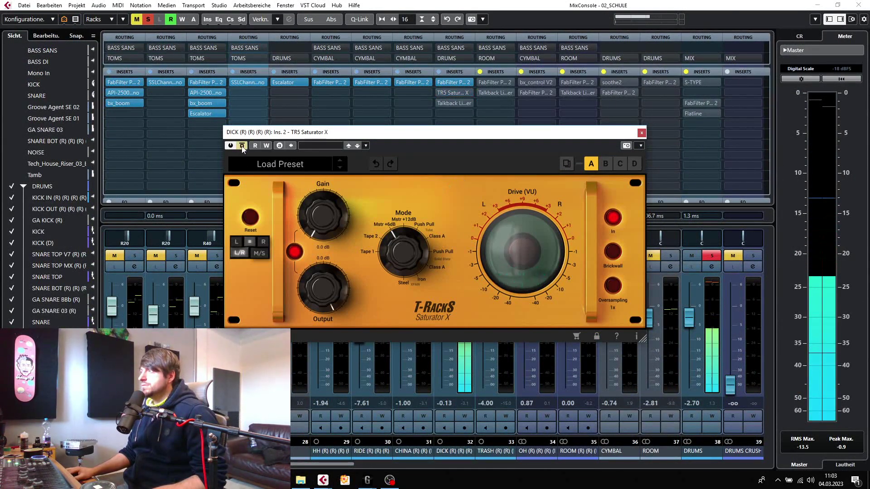
pyautogui.click(242, 146)
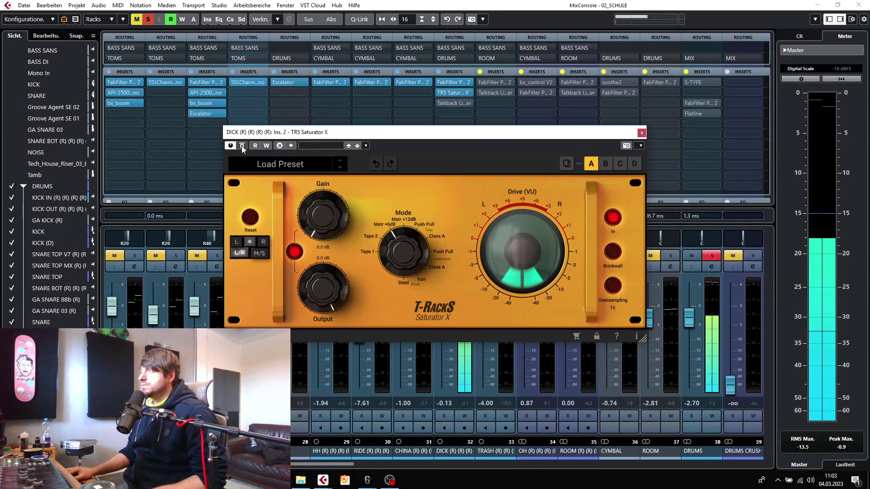
pyautogui.click(242, 146)
pyautogui.click(242, 146)
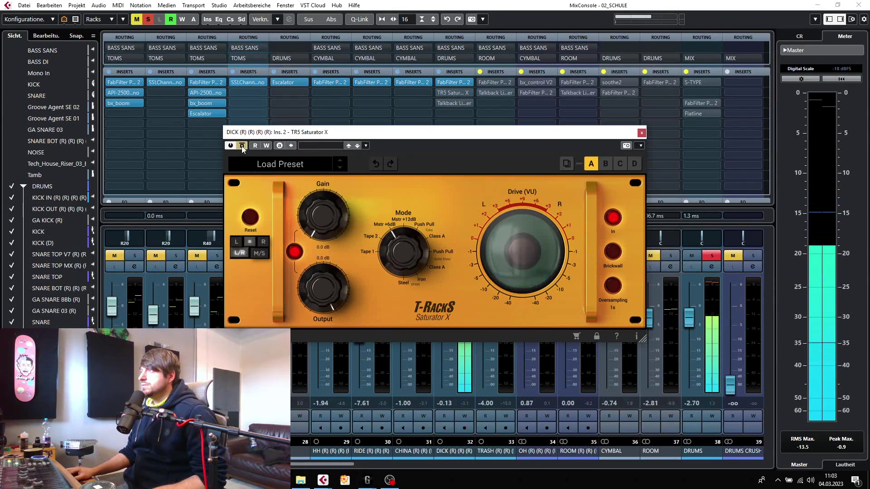
pyautogui.click(642, 133)
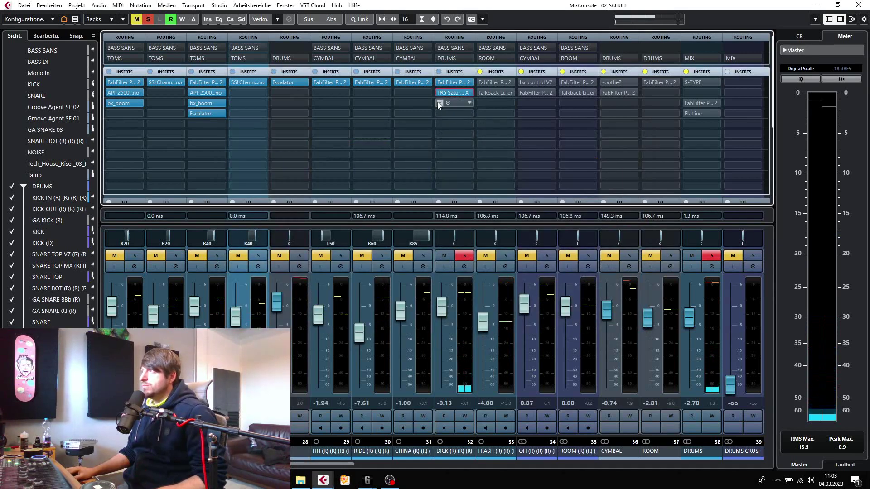
# Activate DICK's Korneff Talkback Limiter, audition it with a brief bypass, and close it
pyautogui.click(447, 103)
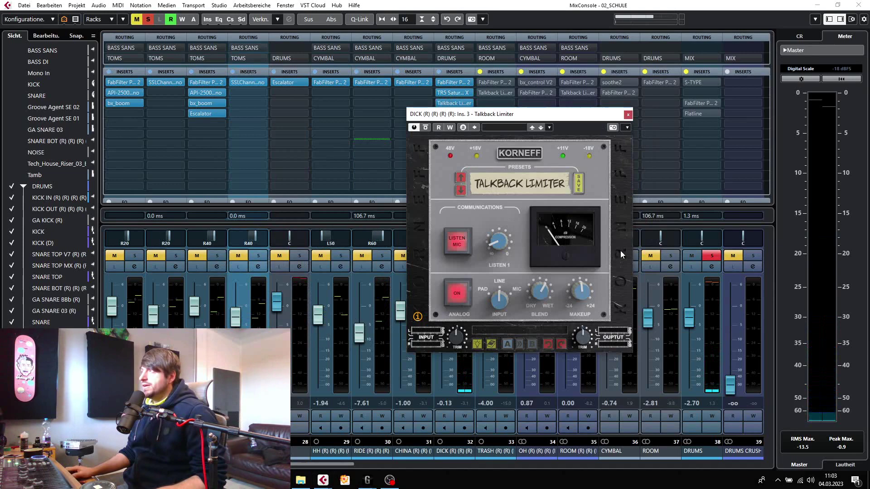
pyautogui.click(603, 257)
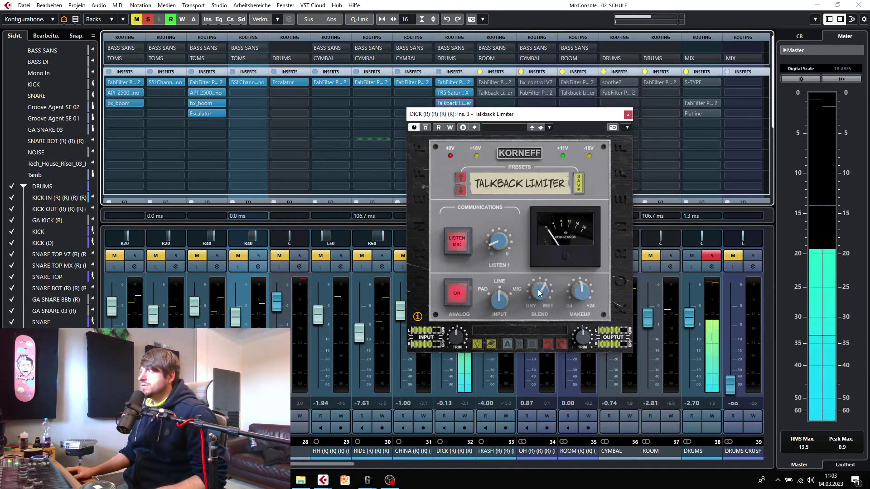
pyautogui.click(425, 128)
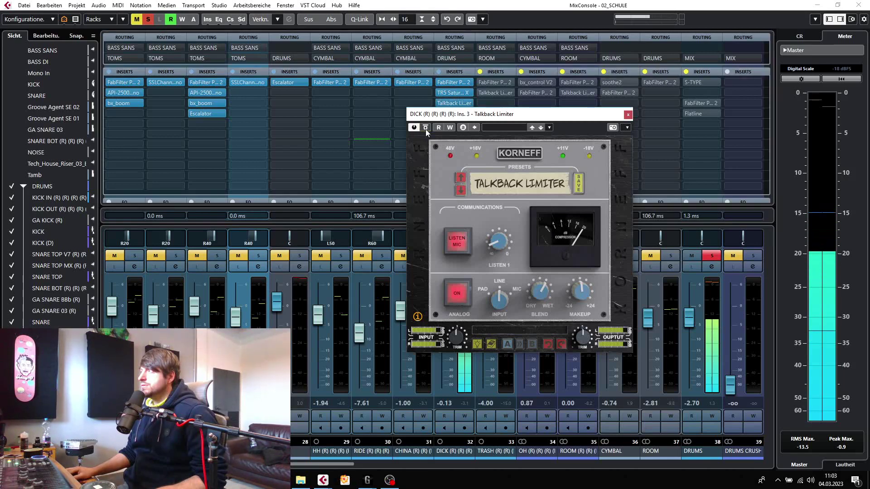
pyautogui.click(628, 115)
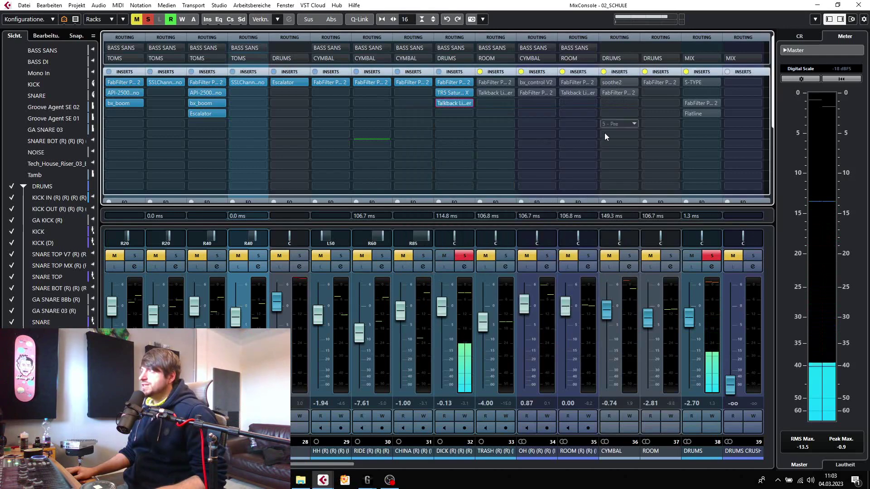
# Bring the DICK channel fader to -4.39 dB, then compare its three inserts bypassed and active
pyautogui.click(442, 311)
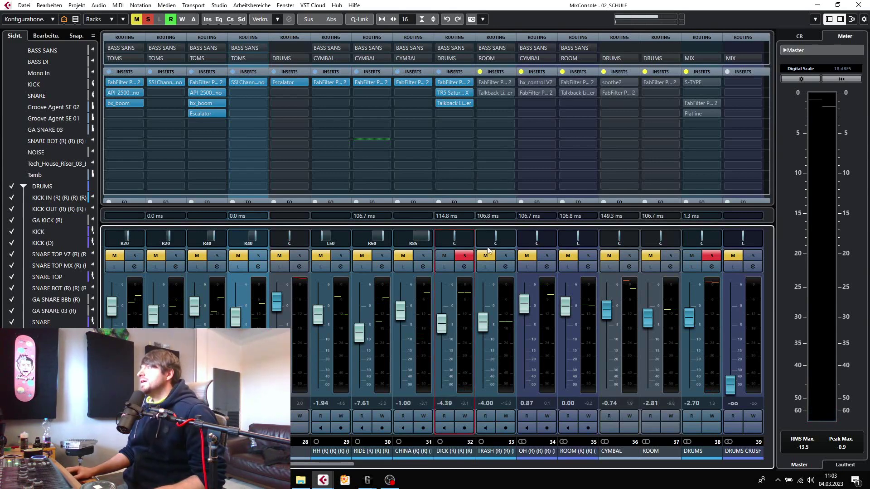
pyautogui.moveTo(437, 73)
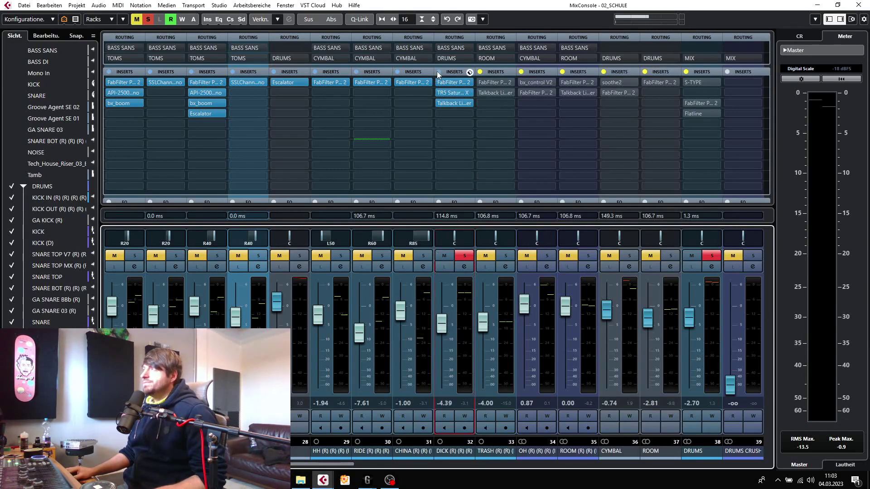
pyautogui.click(439, 72)
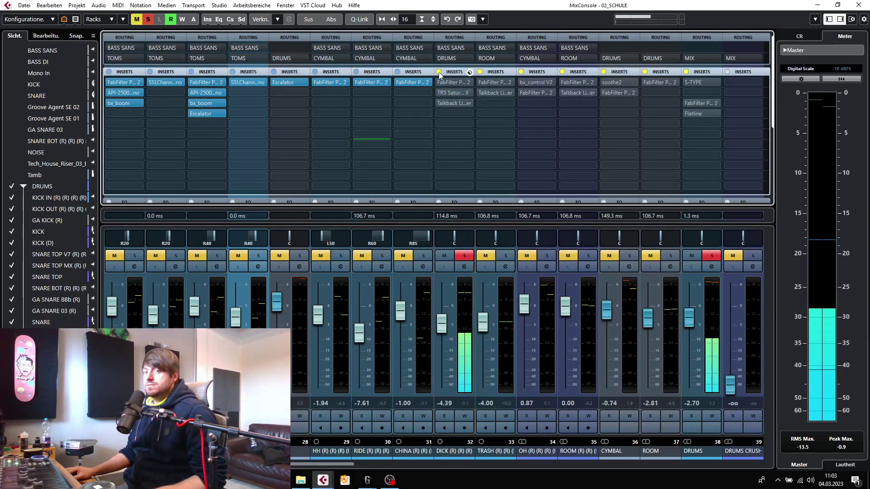
pyautogui.click(439, 72)
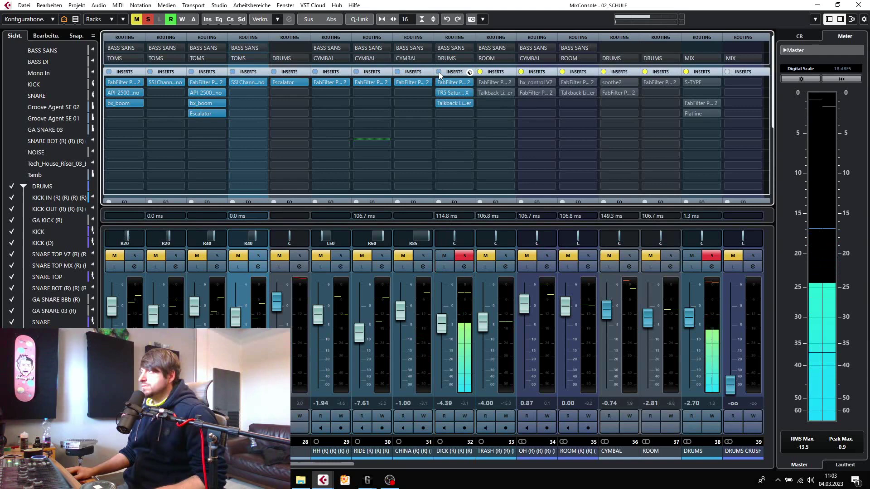
pyautogui.moveTo(438, 107)
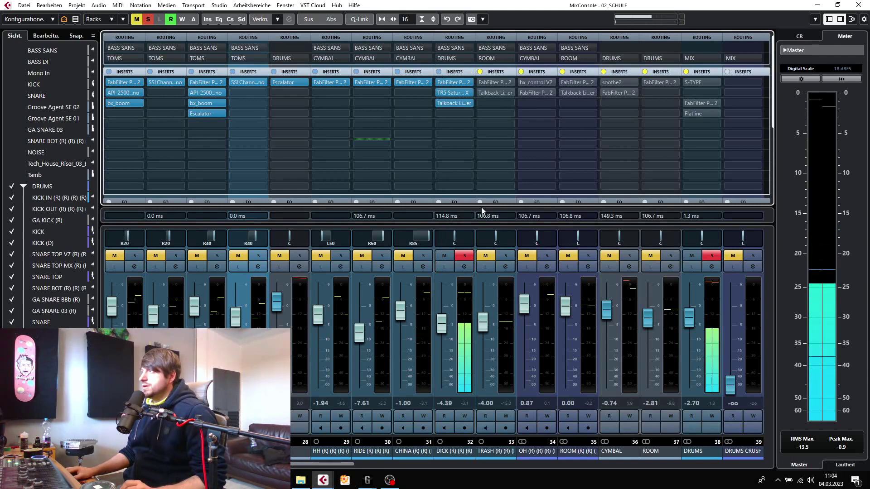